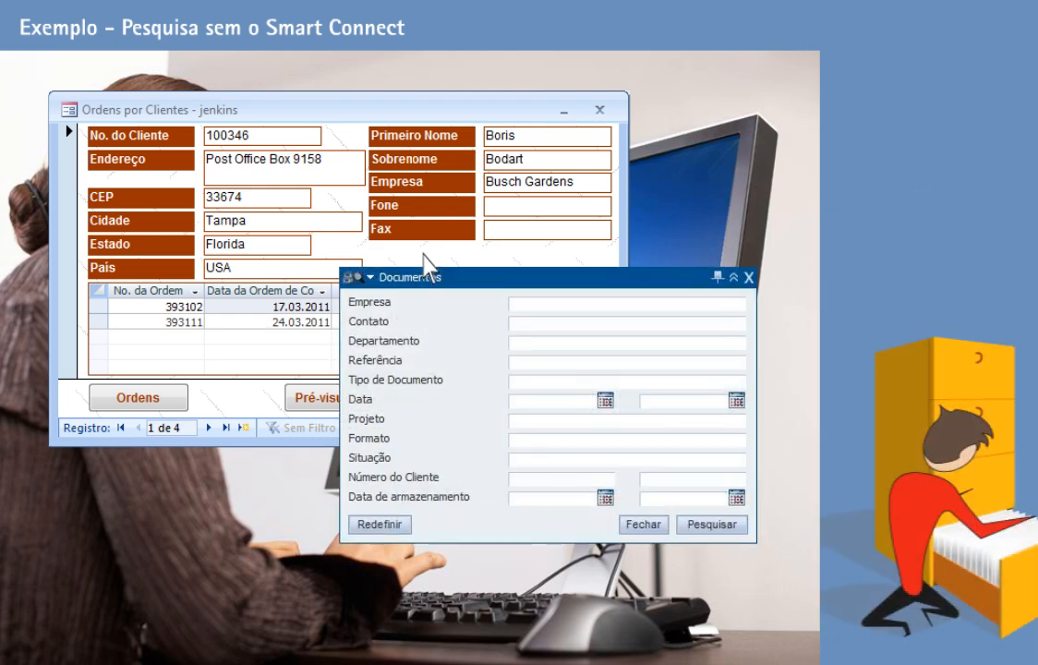
# Fill in the Documentos search form with the customer's number, company Busch Gardens, document type Fatura and project Thunderbird from the customer record
pyautogui.click(319, 116)
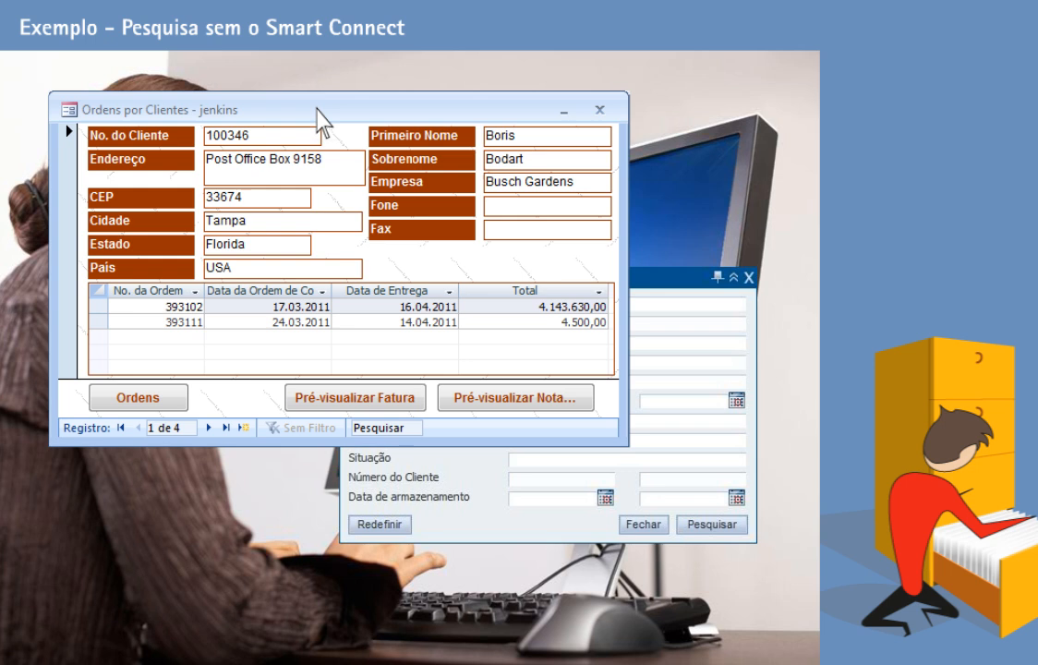
pyautogui.click(669, 287)
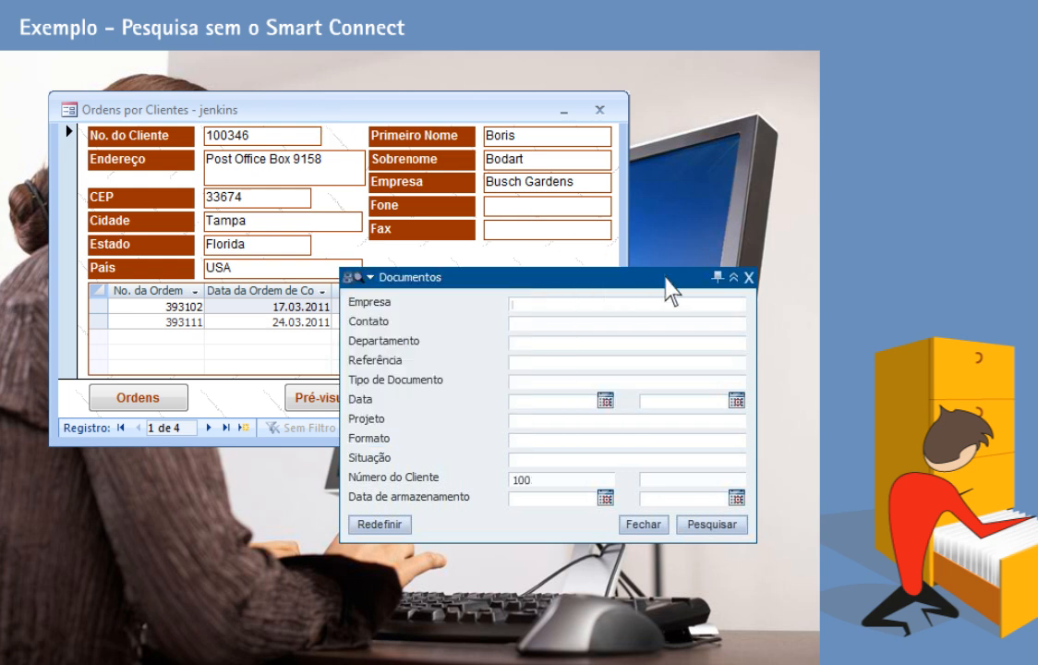
pyautogui.write('Busch GardensFatura')
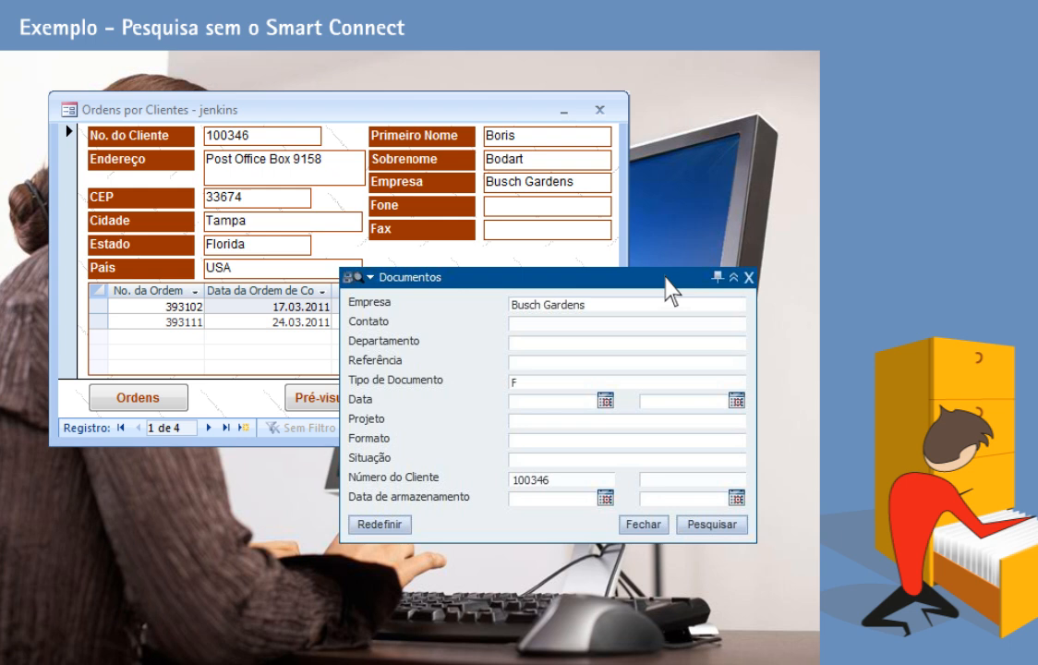
pyautogui.write('Thunderbird')
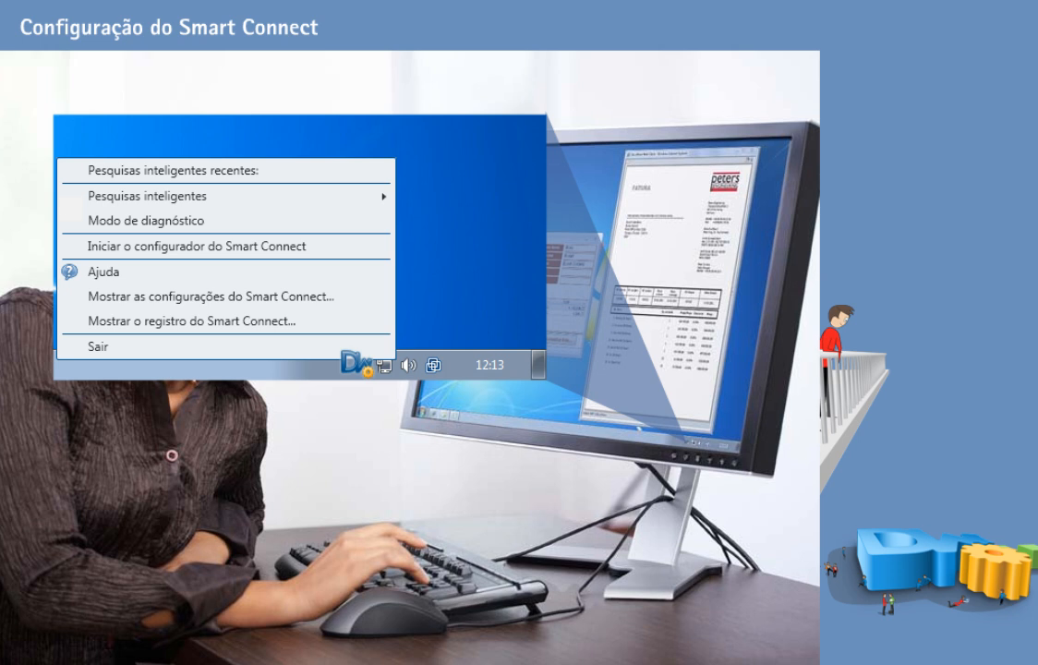
# Launch the Smart Connect configurator from DocuWare and create a new Pesquisa inteligente configuration
pyautogui.click(154, 242)
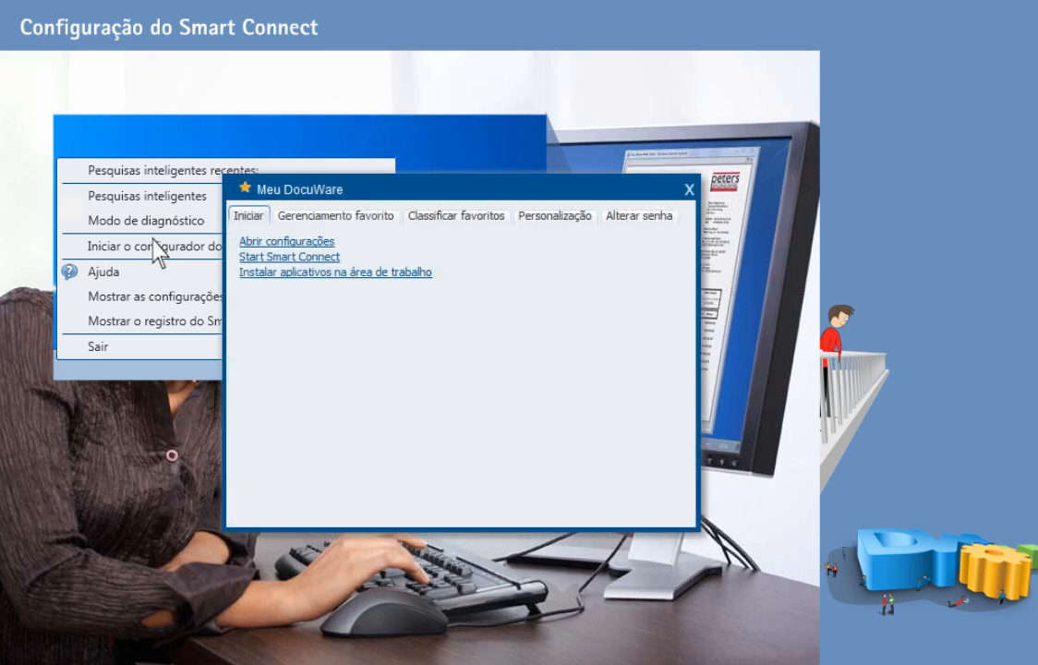
pyautogui.click(301, 257)
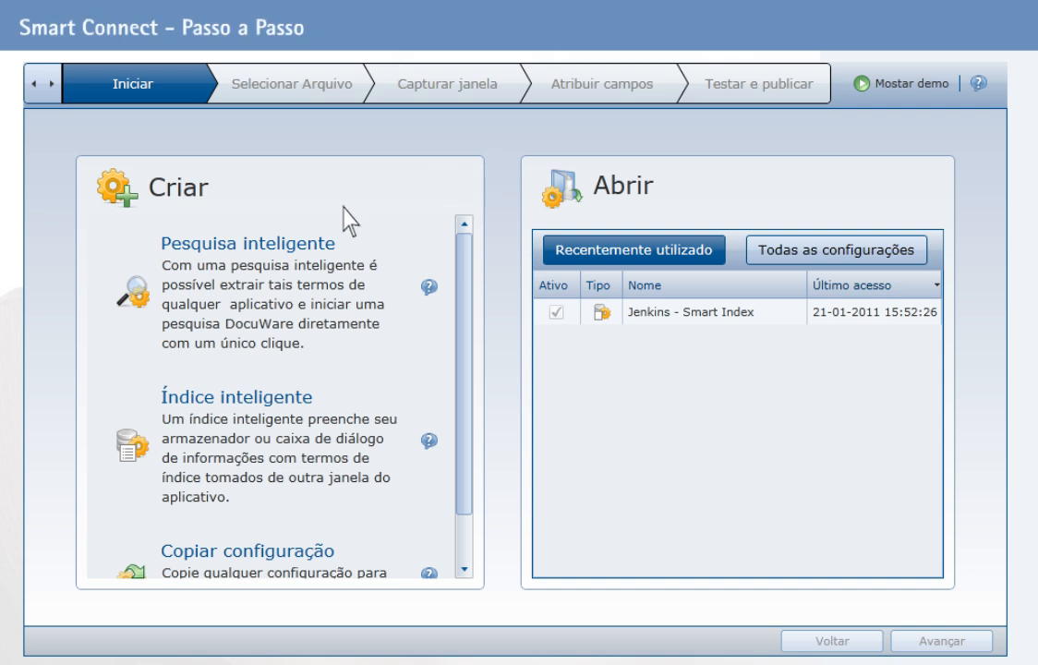
pyautogui.click(193, 249)
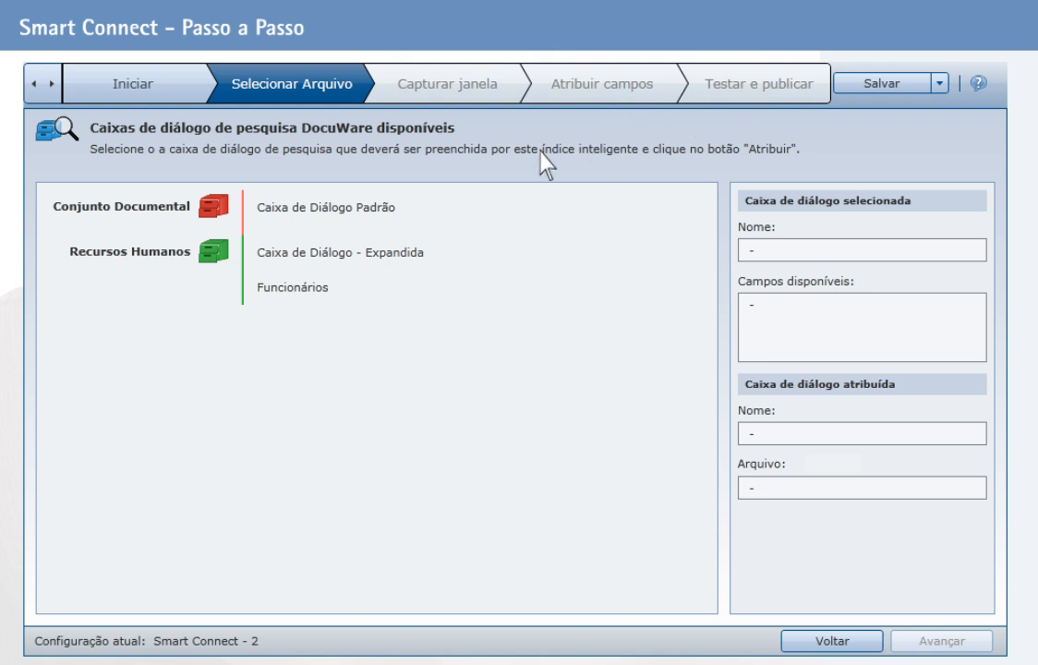
# Assign the Conjunto Documental search dialog Caixa de Diálogo Padrão to the configuration and proceed to the window capture stage
pyautogui.click(295, 212)
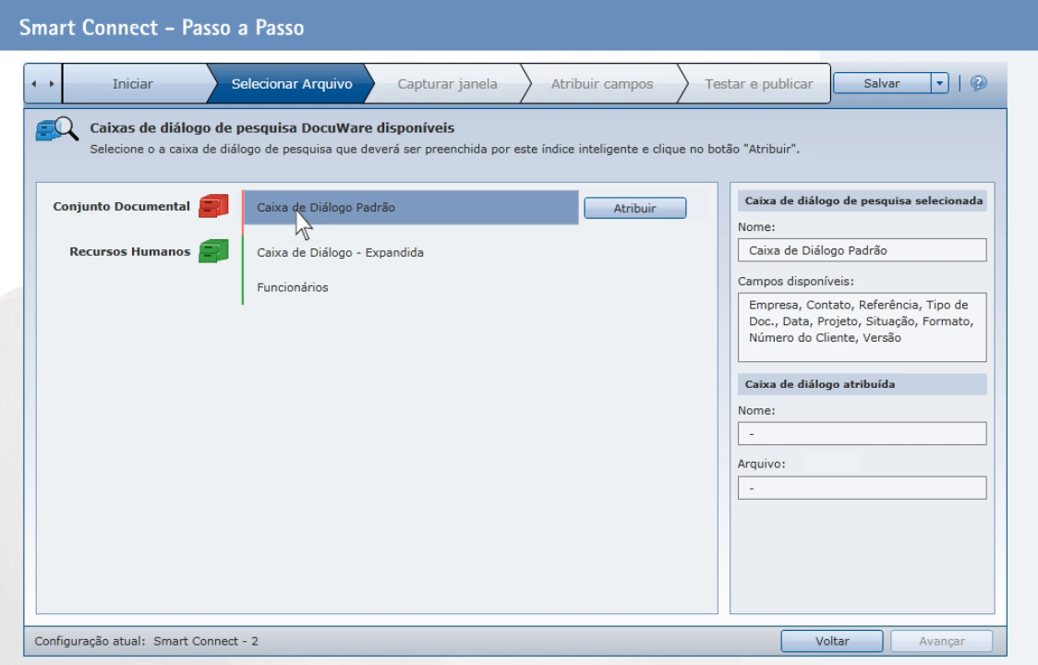
pyautogui.click(664, 217)
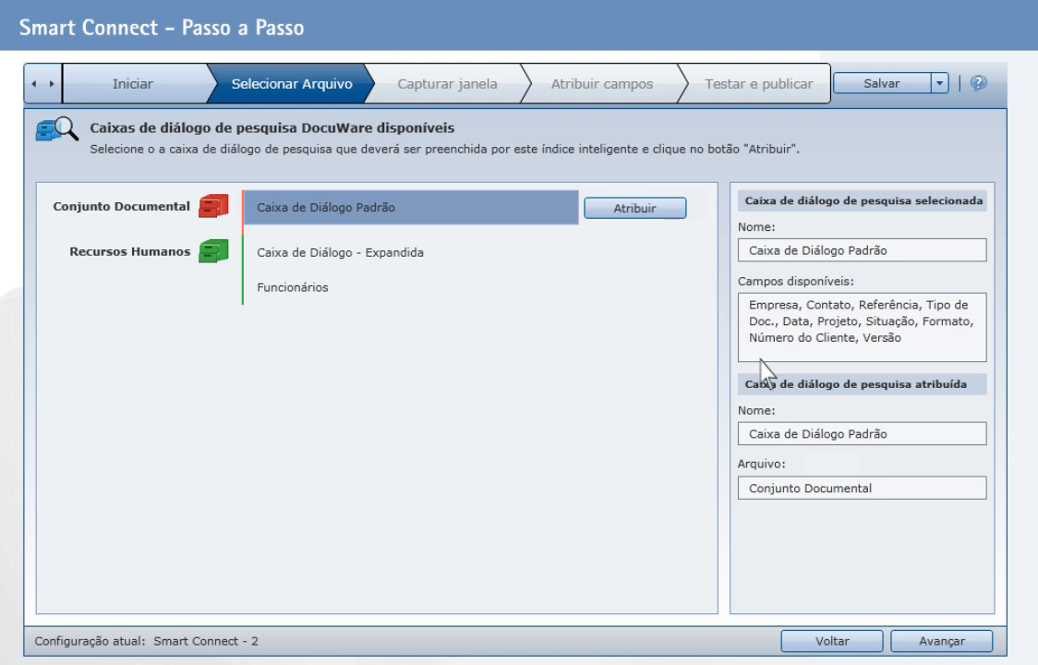
pyautogui.click(939, 642)
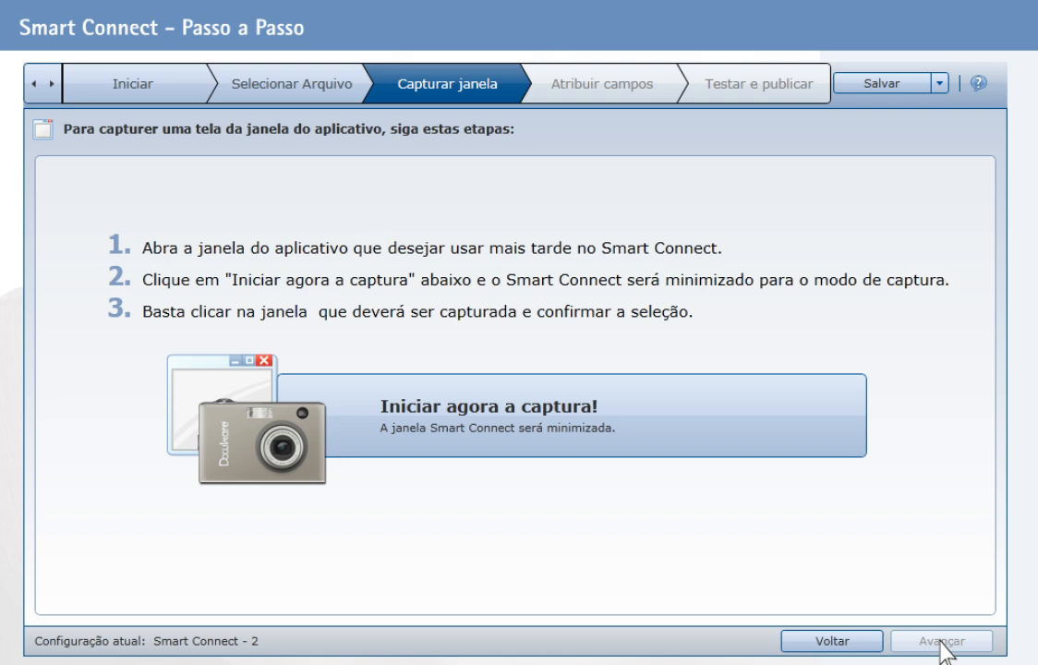
# Capture the Ordens por Clientes application window and accept it for use in Smart Connect
pyautogui.click(589, 418)
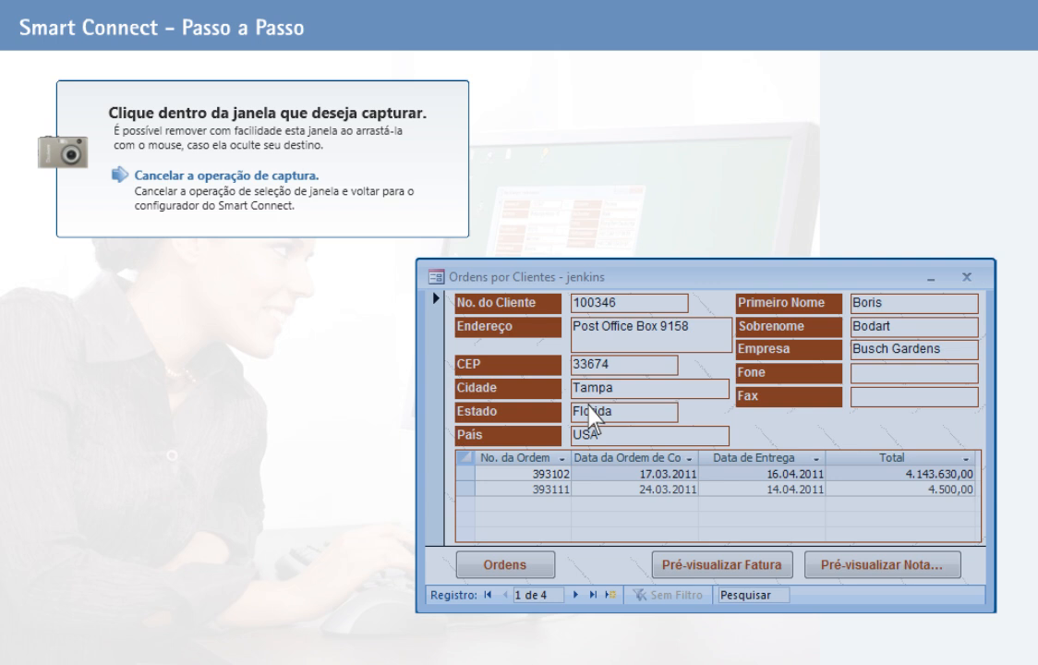
pyautogui.click(701, 284)
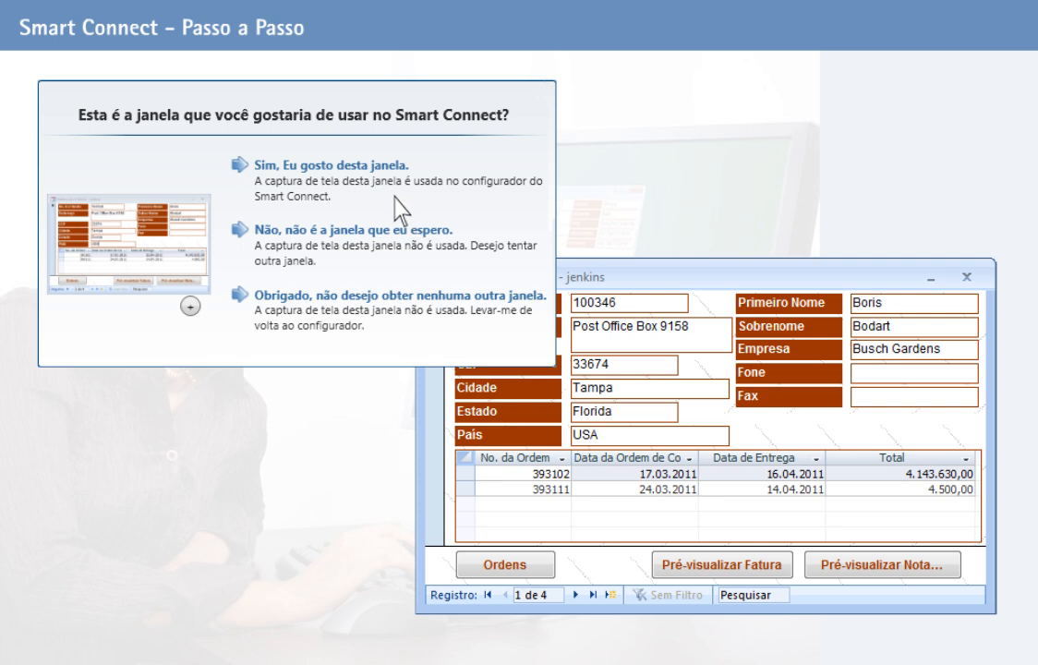
pyautogui.click(341, 167)
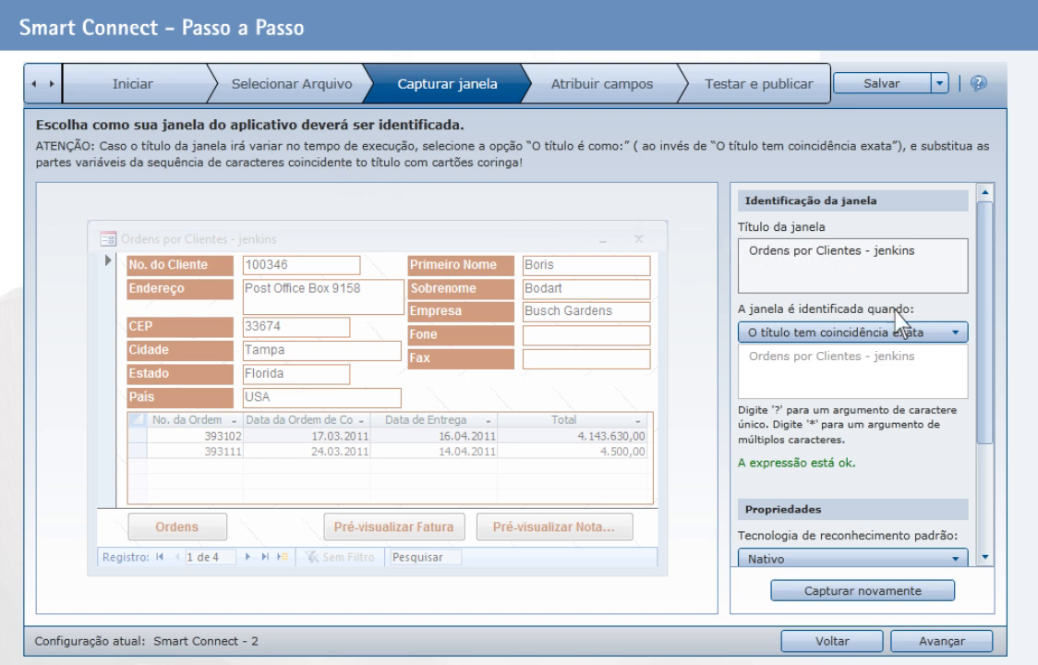
# Identify the window by "O título é como:" with the pattern Ordens por Clientes* and proceed to field assignment
pyautogui.click(927, 338)
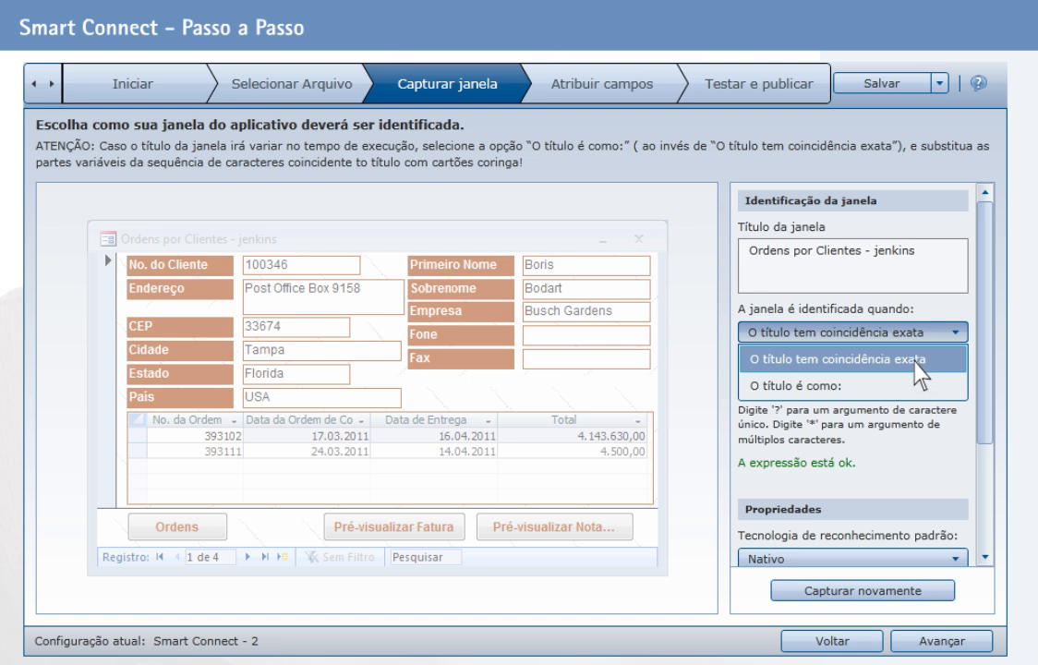
pyautogui.click(867, 388)
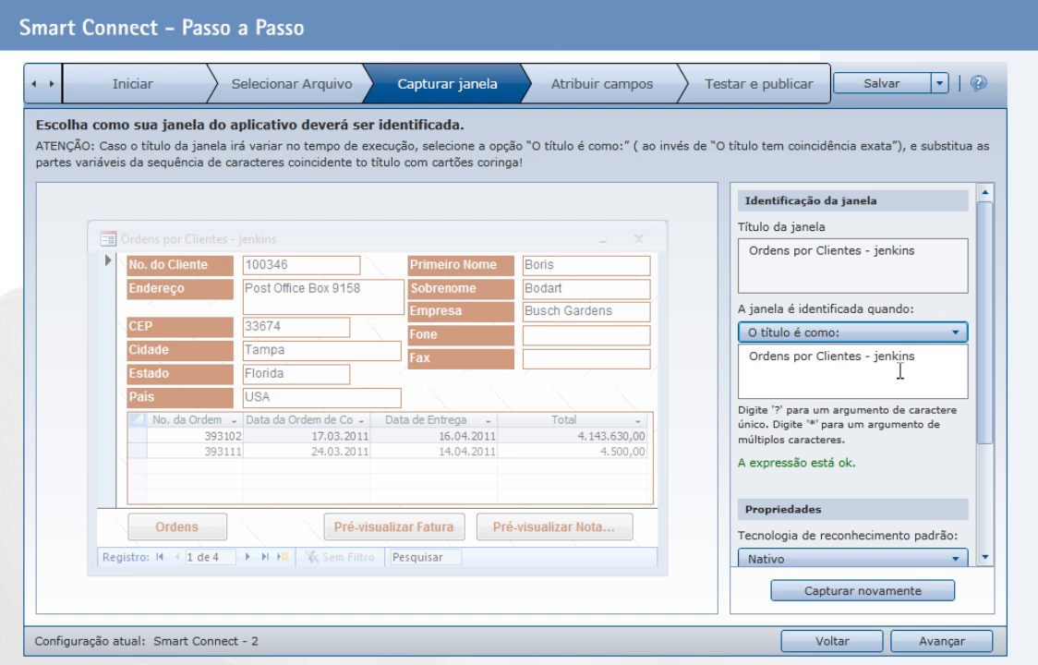
pyautogui.click(900, 370)
pyautogui.press('BackSpace')
pyautogui.press('BackSpace')
pyautogui.press('BackSpace')
pyautogui.press('BackSpace')
pyautogui.press('BackSpace')
pyautogui.press('BackSpace')
pyautogui.press('BackSpace')
pyautogui.press('BackSpace')
pyautogui.press('BackSpace')
pyautogui.press('BackSpace')
pyautogui.write('*')
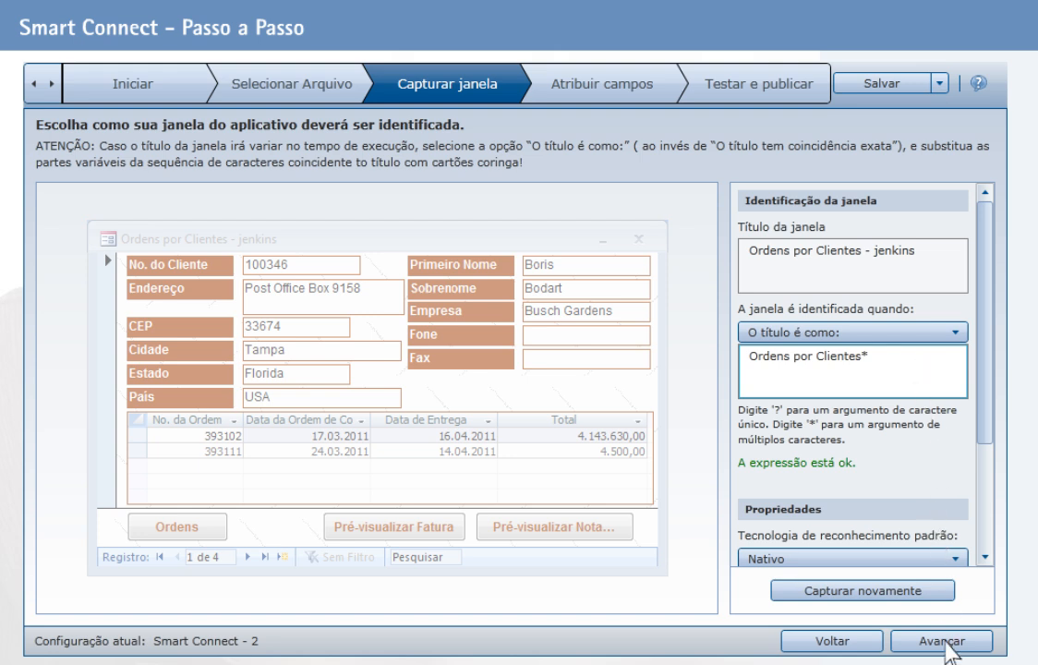
pyautogui.click(946, 645)
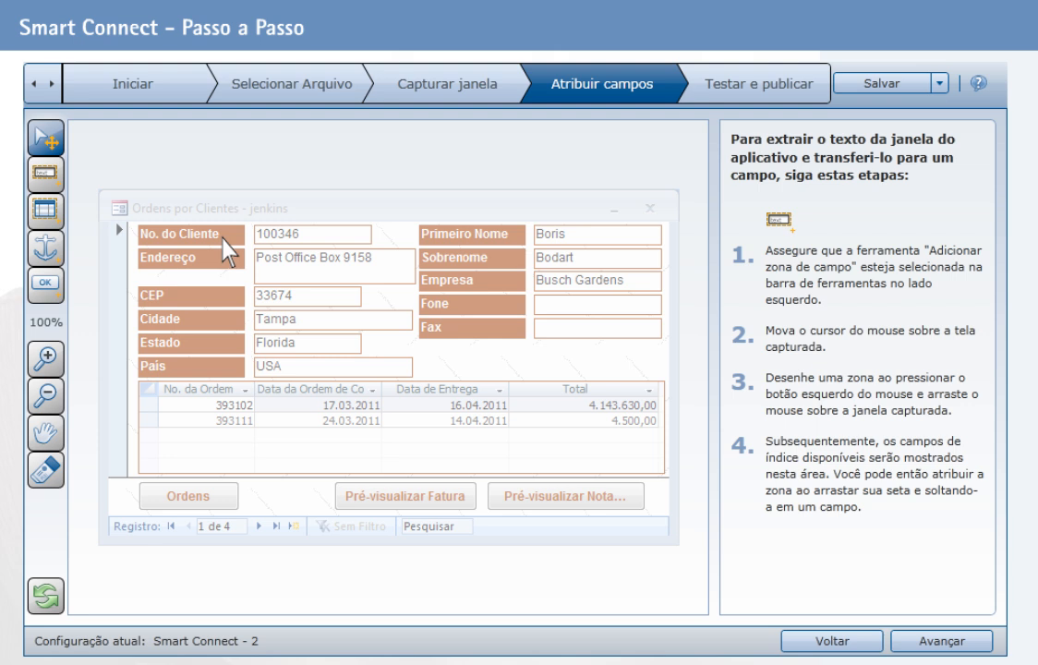
# Draw a field zone over the No. do Cliente value in the captured window and assign it to the Número do Cliente field
pyautogui.click(48, 174)
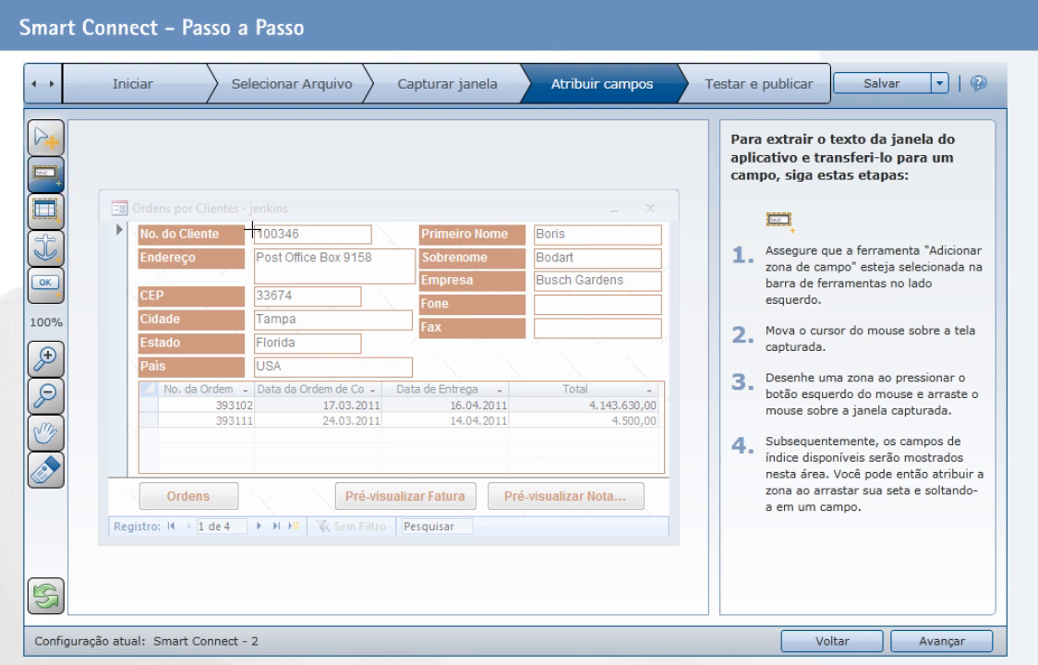
pyautogui.moveTo(253, 226); pyautogui.dragTo(372, 245)
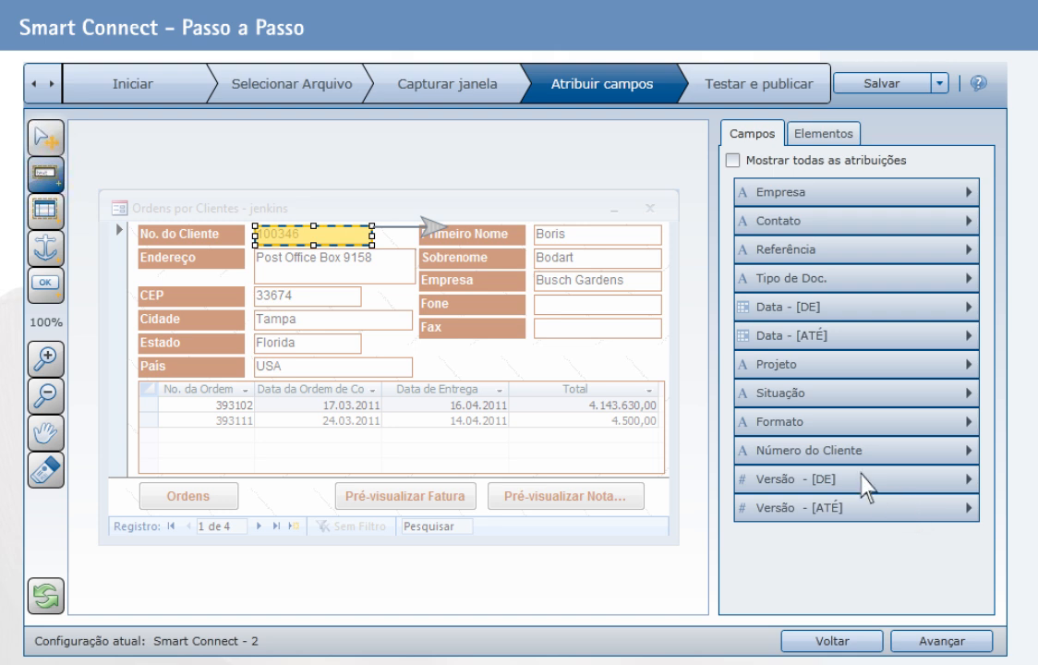
pyautogui.moveTo(451, 241); pyautogui.dragTo(737, 455)
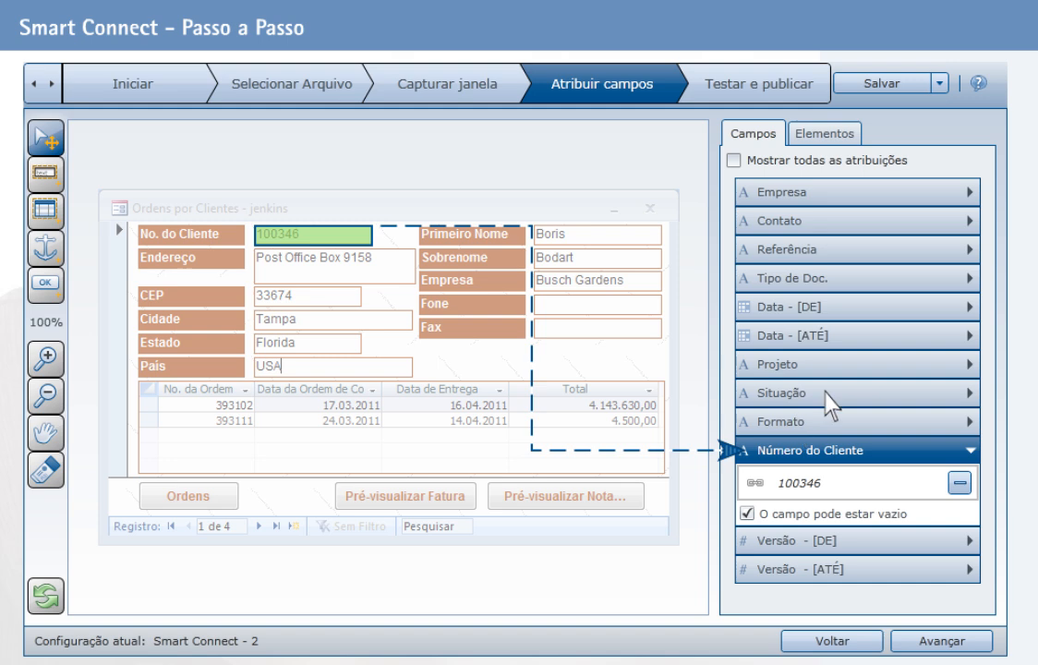
# Assign the Entrada fixa value Fatura to the Tipo de Doc. field
pyautogui.click(953, 277)
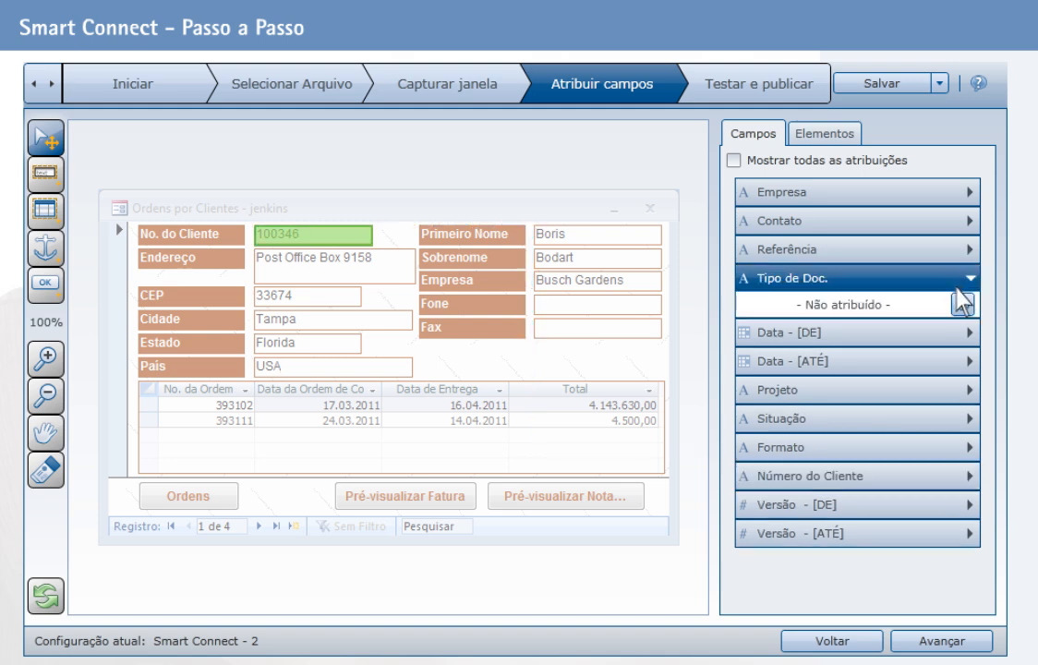
pyautogui.click(962, 305)
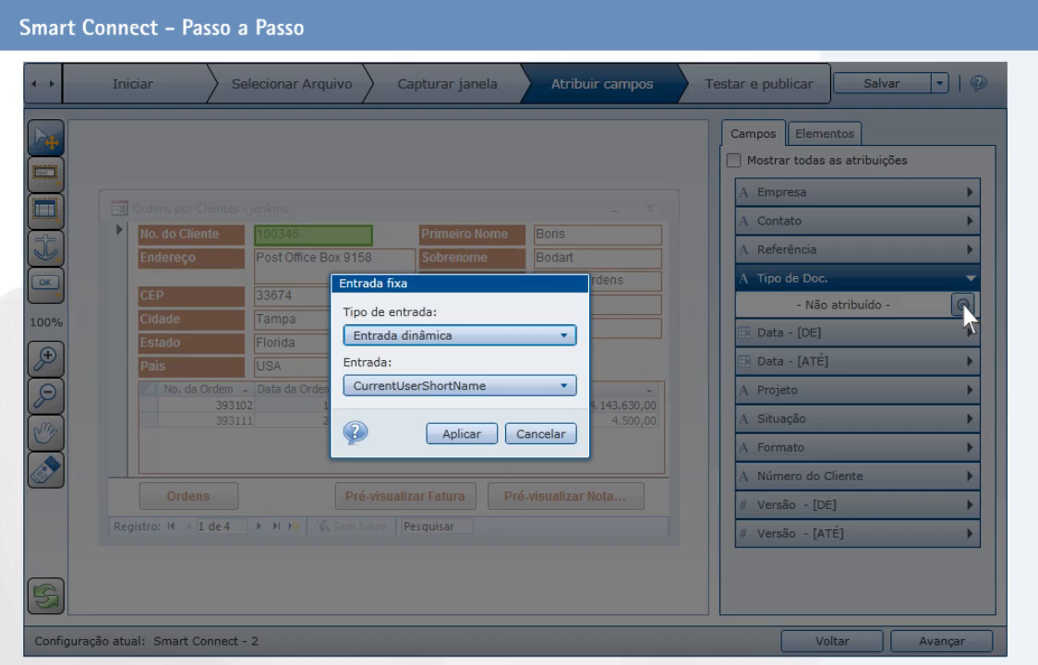
pyautogui.click(494, 337)
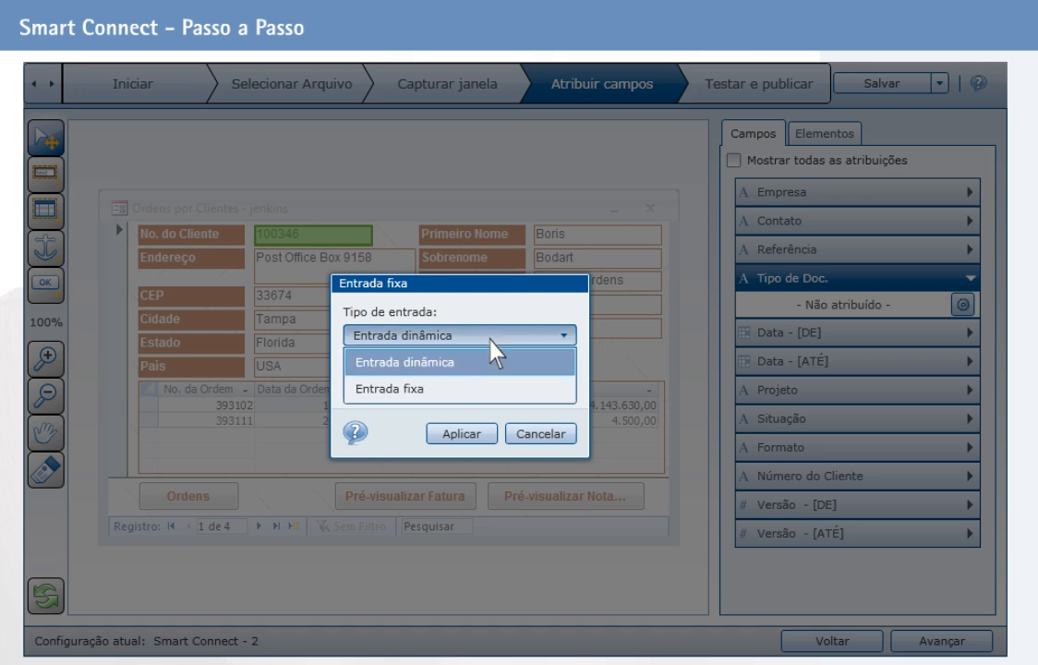
pyautogui.click(422, 389)
pyautogui.click(351, 388)
pyautogui.write('Fatura')
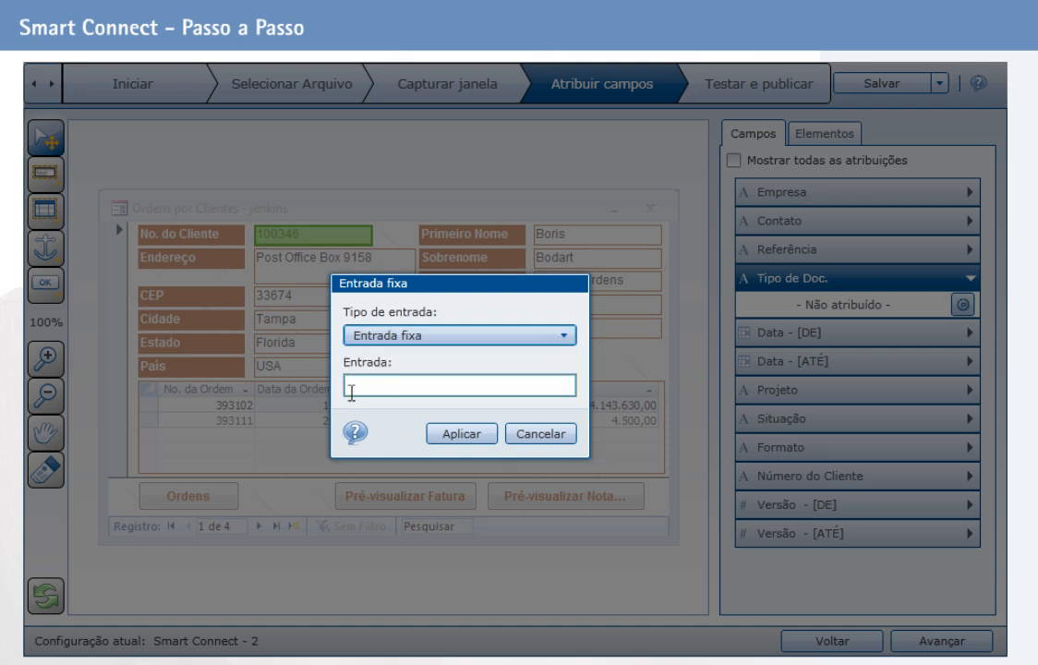
pyautogui.click(452, 433)
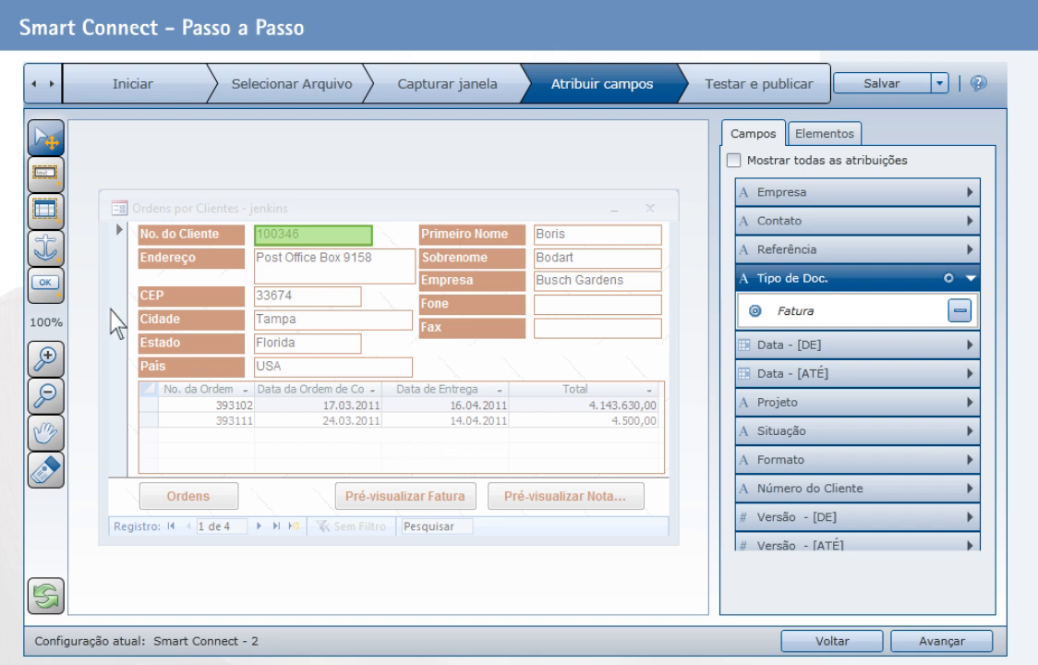
# Add a Smart Connect button about 87 × 28 between Ordens and Pré-visualizar Fatura with the DocuWare gear icon, and proceed to testing and publishing
pyautogui.click(45, 287)
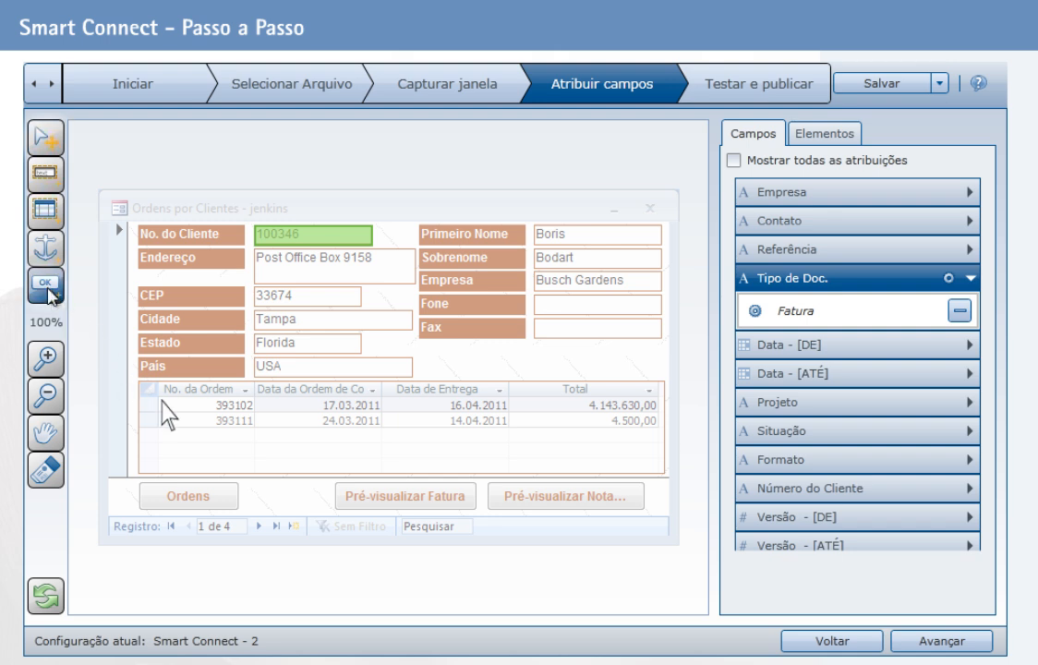
pyautogui.moveTo(245, 483); pyautogui.dragTo(330, 513)
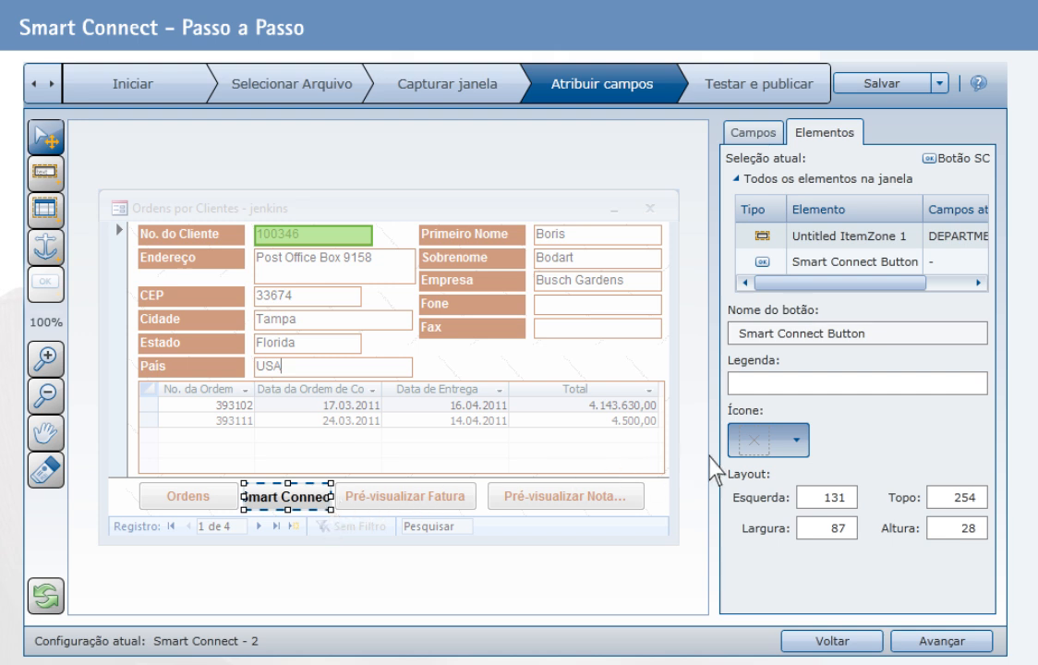
pyautogui.click(788, 445)
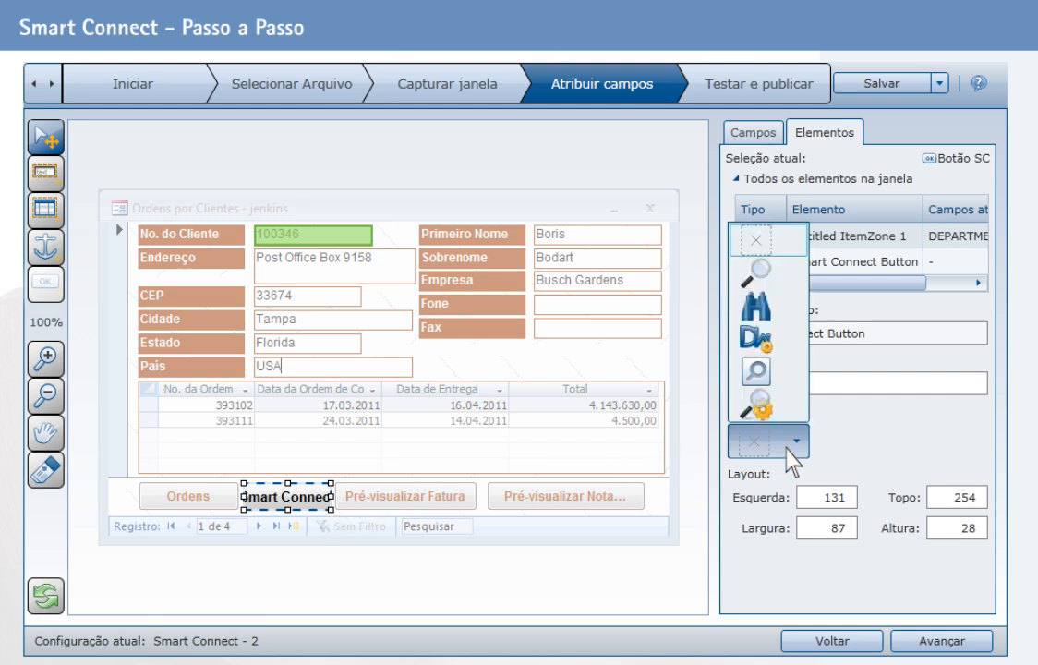
pyautogui.click(758, 339)
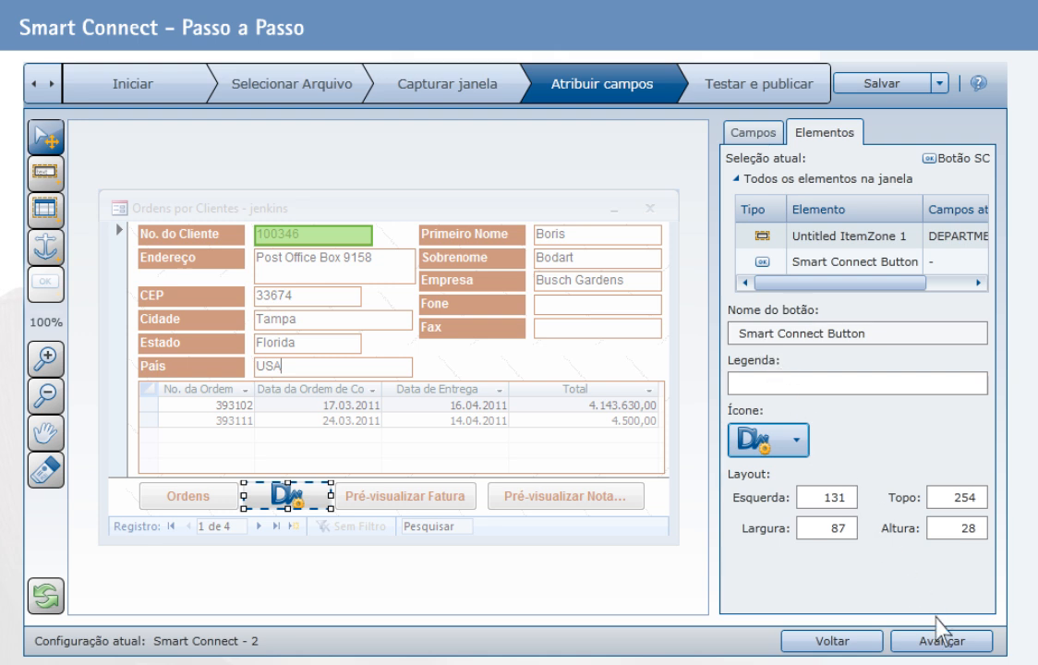
pyautogui.click(952, 642)
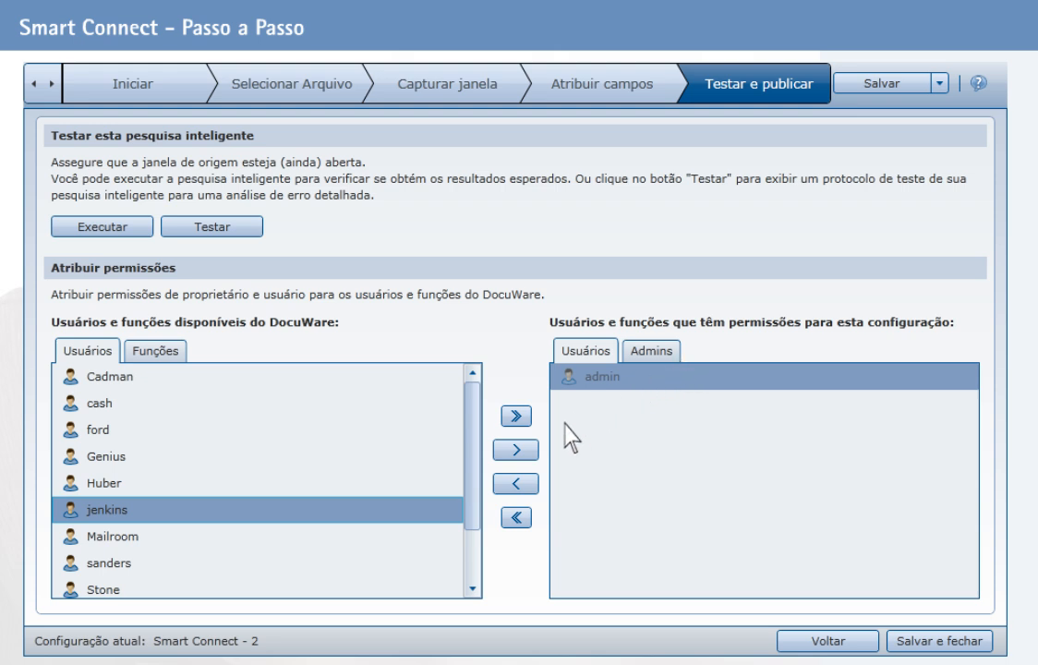
# Grant the already selected user usage permission and the third listed user administrator permission for this configuration
pyautogui.click(517, 448)
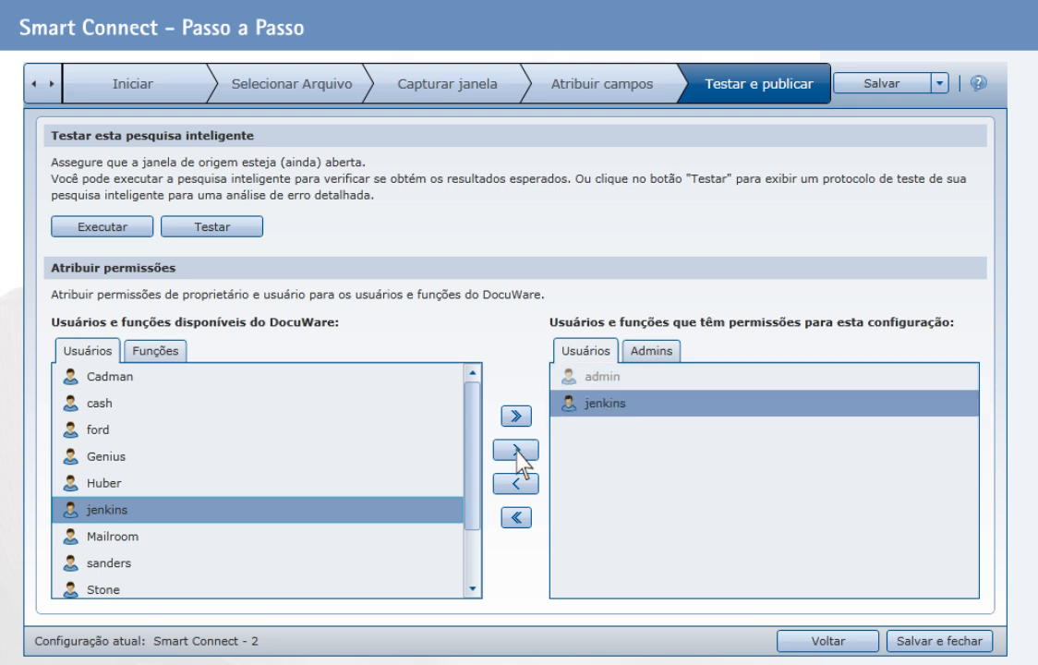
pyautogui.click(660, 351)
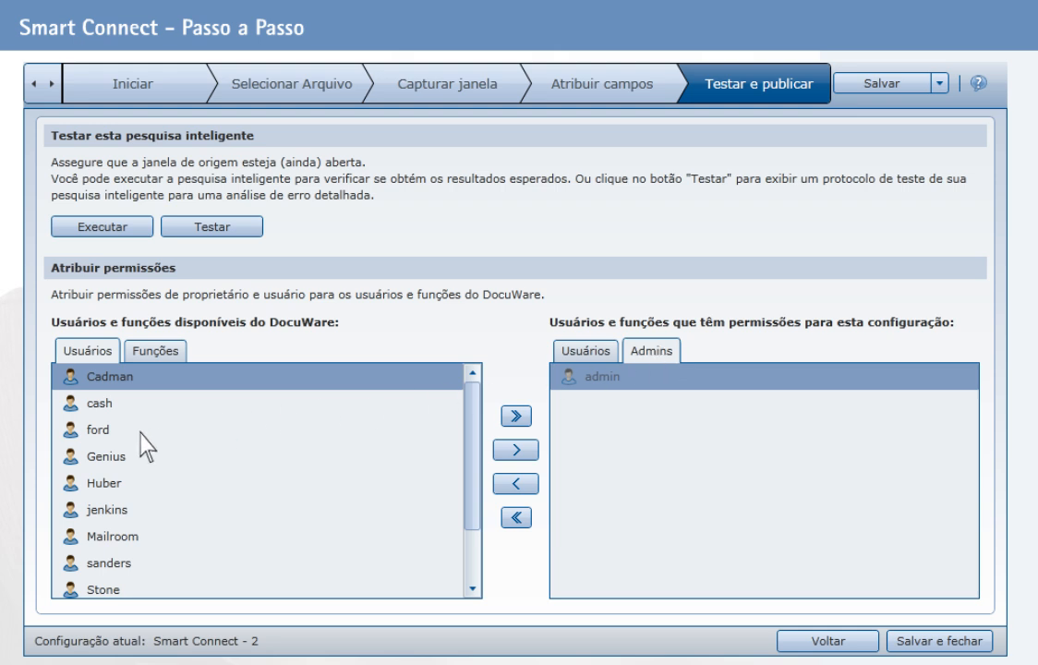
pyautogui.click(206, 432)
pyautogui.click(519, 451)
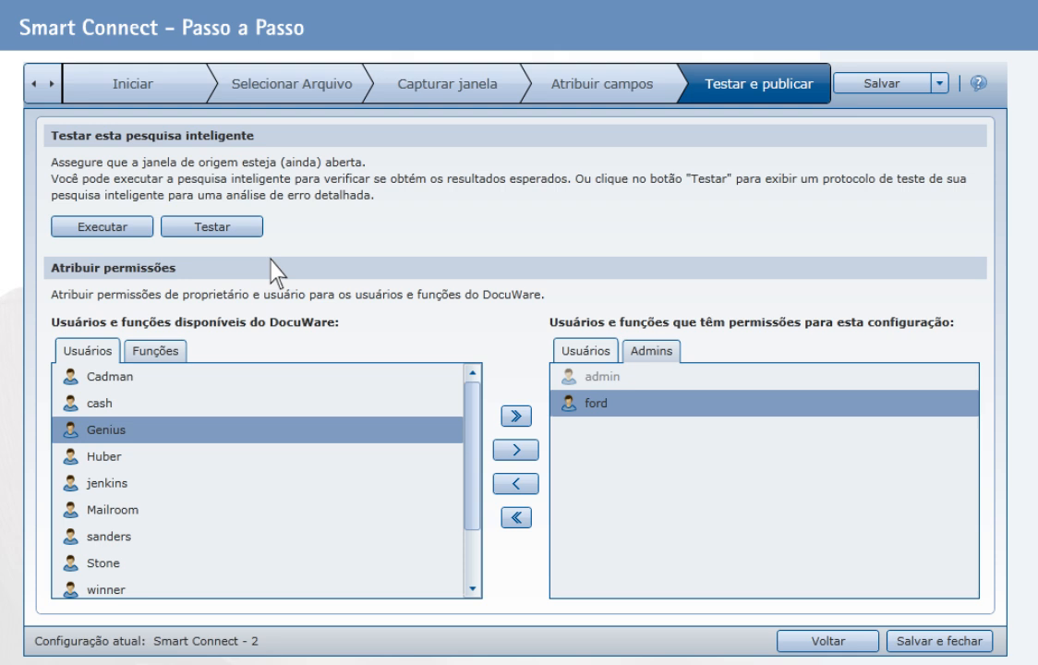
# Save and close the configuration under the name Pesquisar Faturas with Alt + S as its execution shortcut
pyautogui.click(919, 643)
pyautogui.press('BackSpace')
pyautogui.write('Pesquisar Faturas')
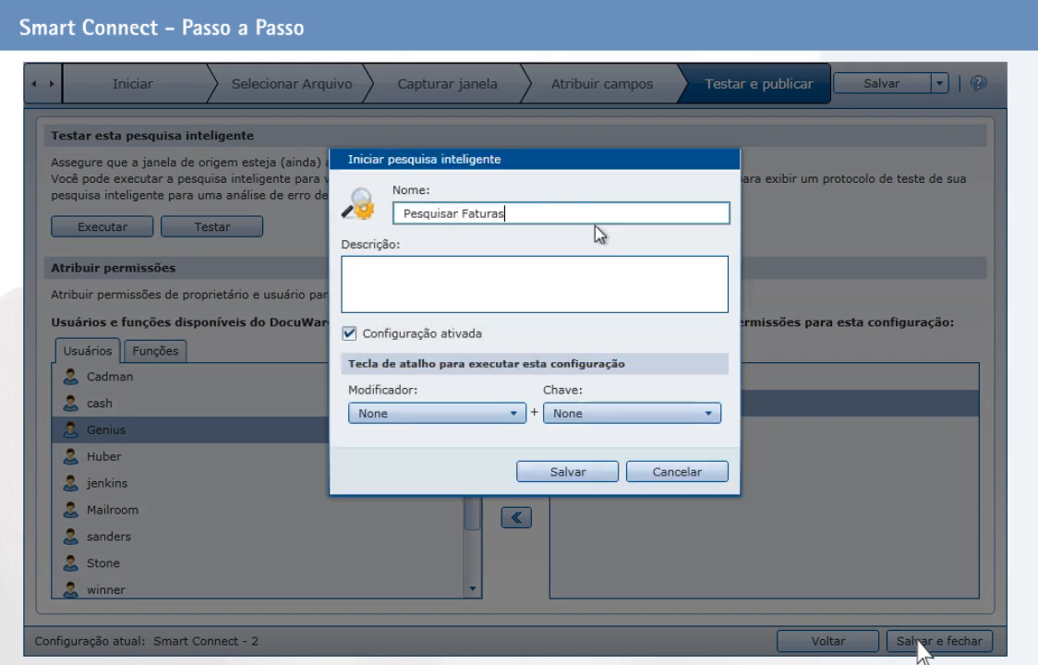
pyautogui.click(513, 413)
pyautogui.click(394, 469)
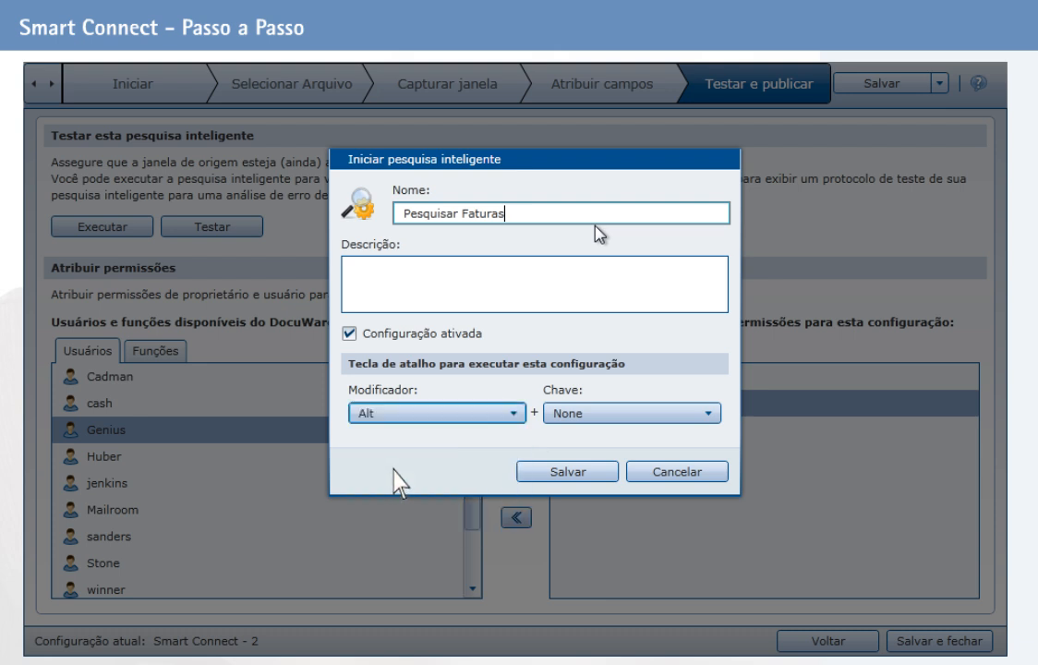
pyautogui.click(701, 415)
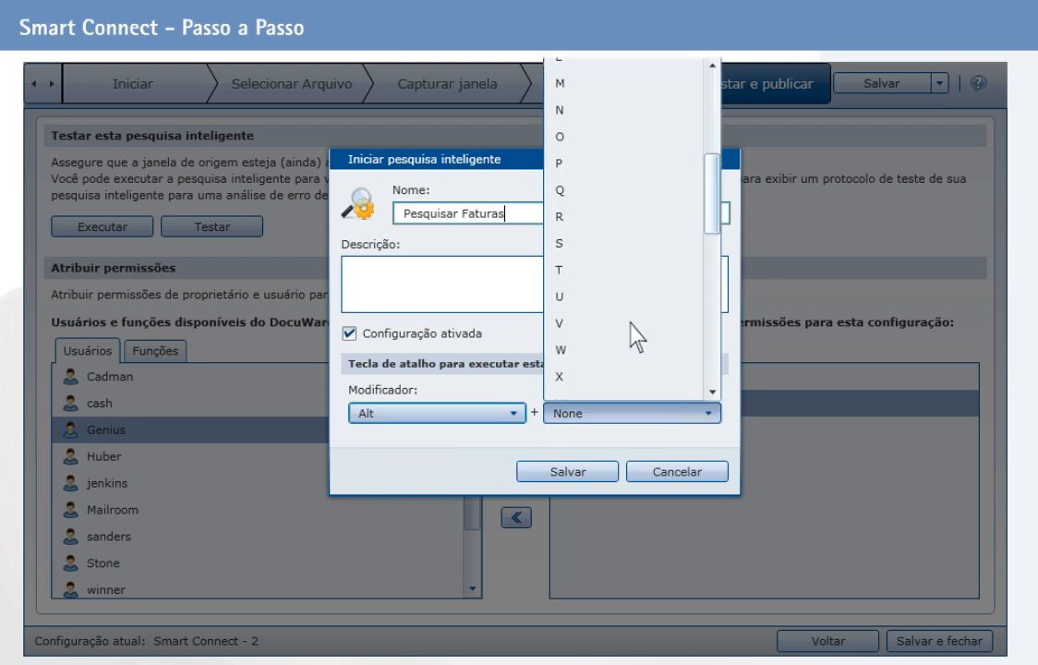
pyautogui.click(561, 245)
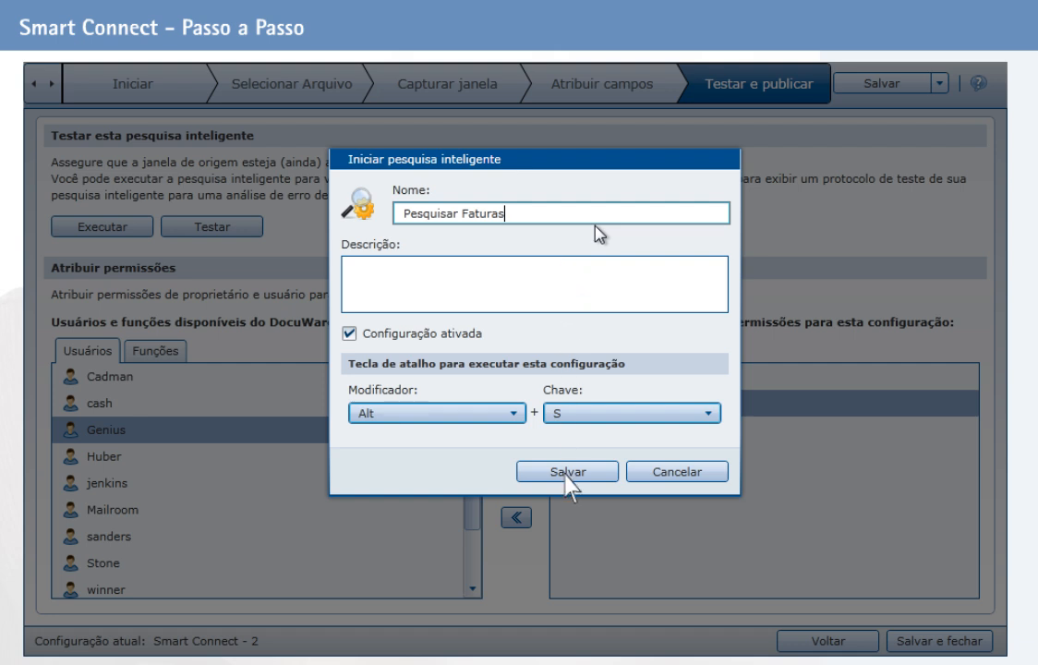
pyautogui.click(567, 471)
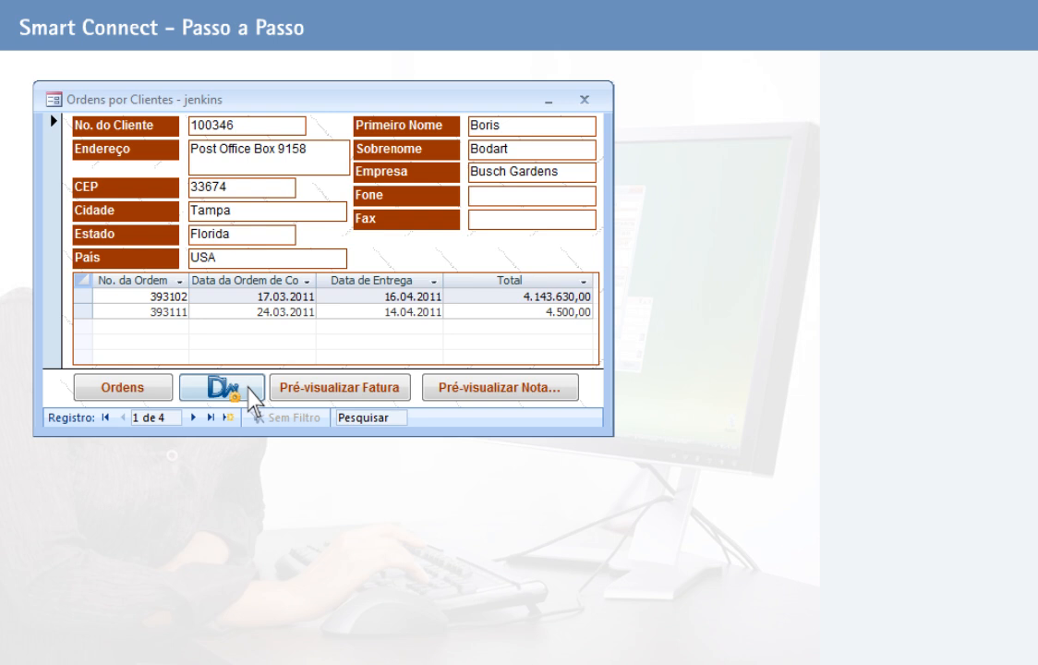
# Run the new smart search from the Ordens por Clientes window for the displayed customer's invoices
pyautogui.hotkey('alt', 's')
pyautogui.click(248, 389)
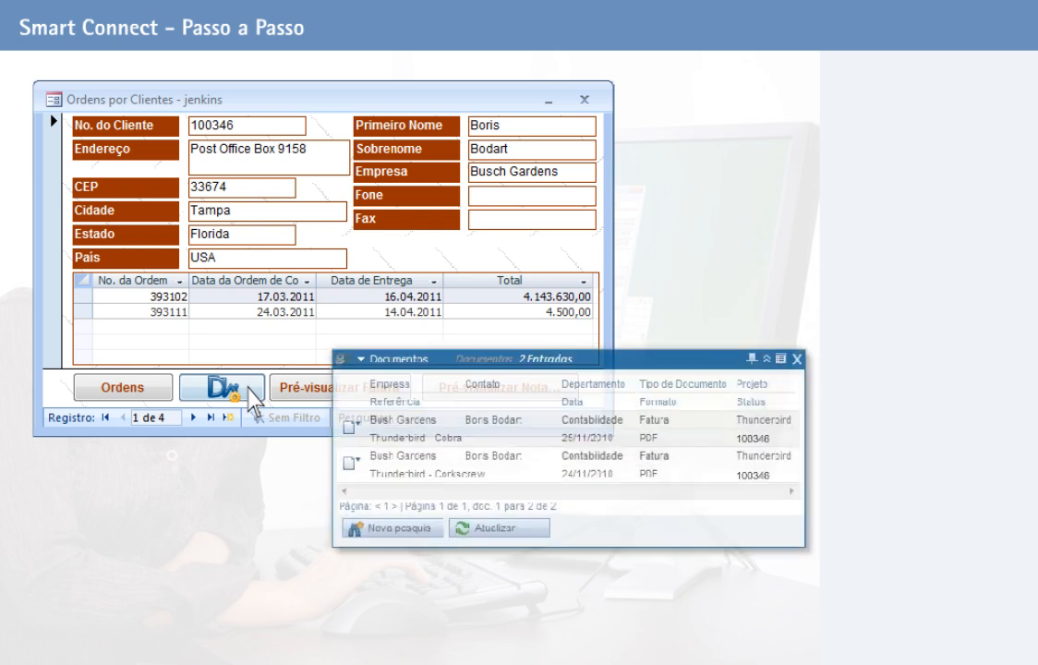